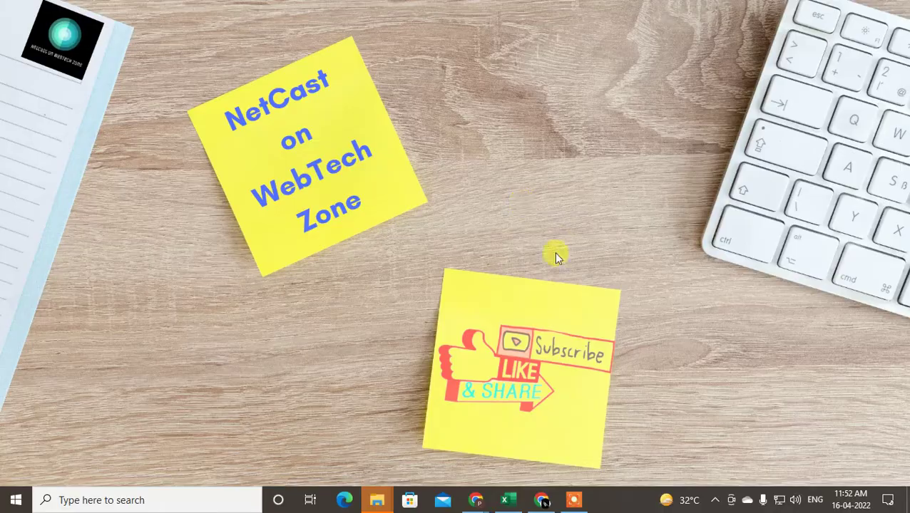
Open Chrome from the taskbar to show LinkedIn's Public profile settings page.
{"action": "left_click", "coordinate": [541, 500]}
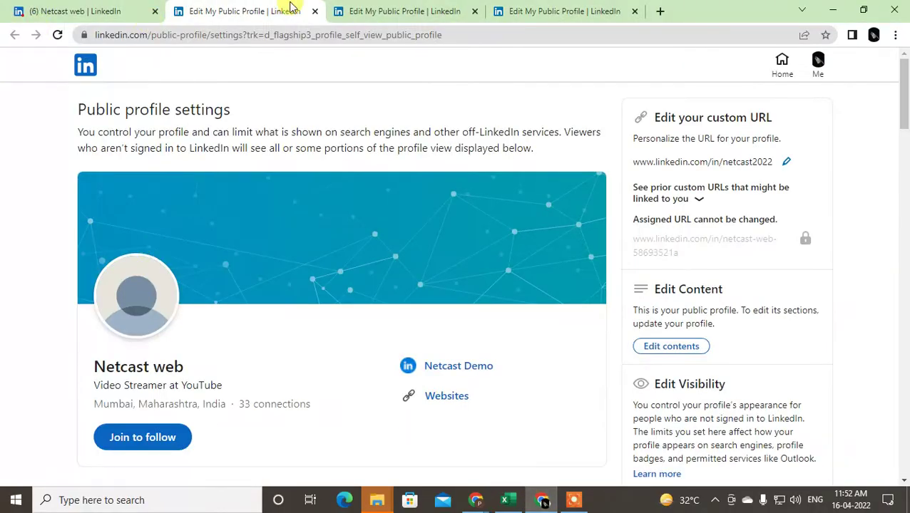
Close the three extra Edit My Public Profile tabs and return to the LinkedIn feed.
{"action": "left_click", "coordinate": [317, 13]}
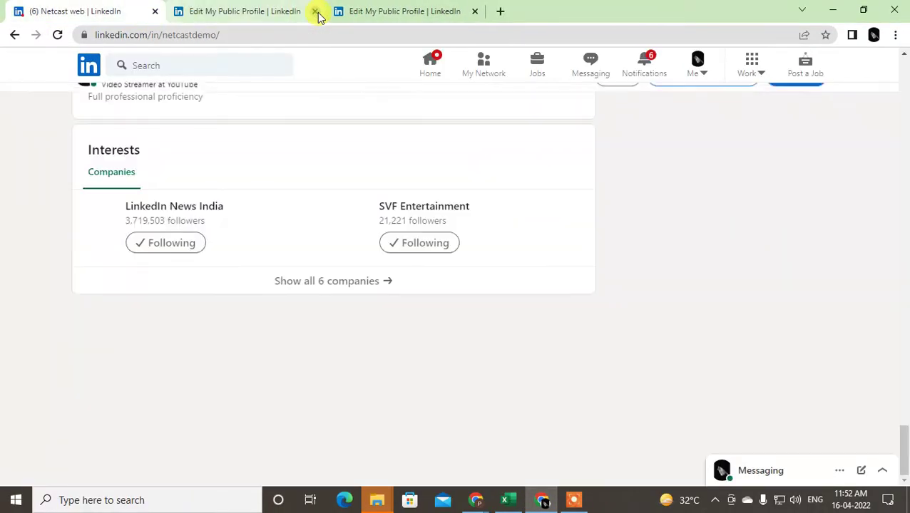
{"action": "left_click", "coordinate": [317, 13]}
{"action": "left_click", "coordinate": [316, 13]}
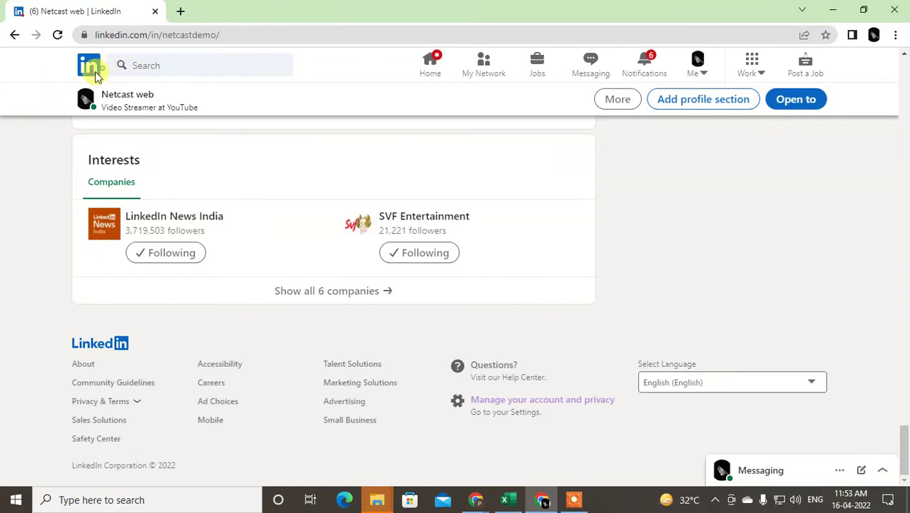
{"action": "left_click", "coordinate": [82, 78]}
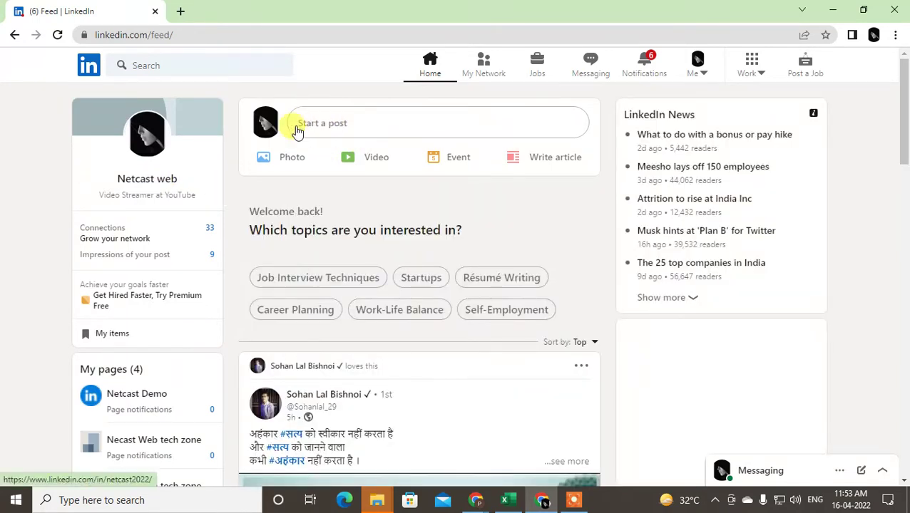
Refresh the home feed and open an empty Create a post dialog.
{"action": "left_click", "coordinate": [429, 65]}
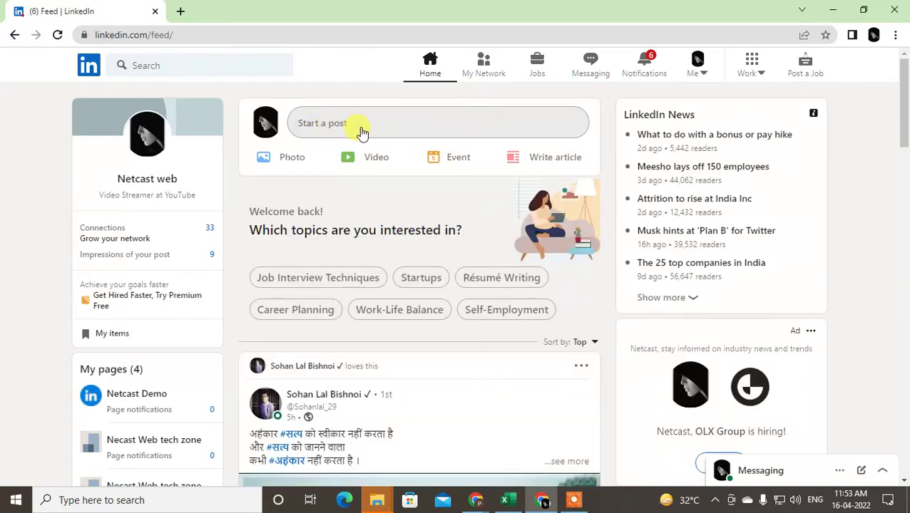
{"action": "left_click", "coordinate": [345, 129]}
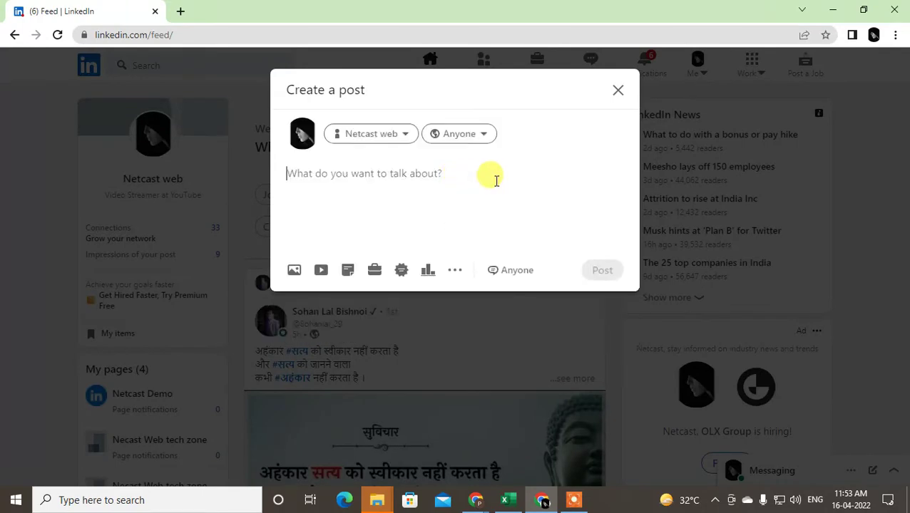
{"action": "left_click", "coordinate": [325, 172]}
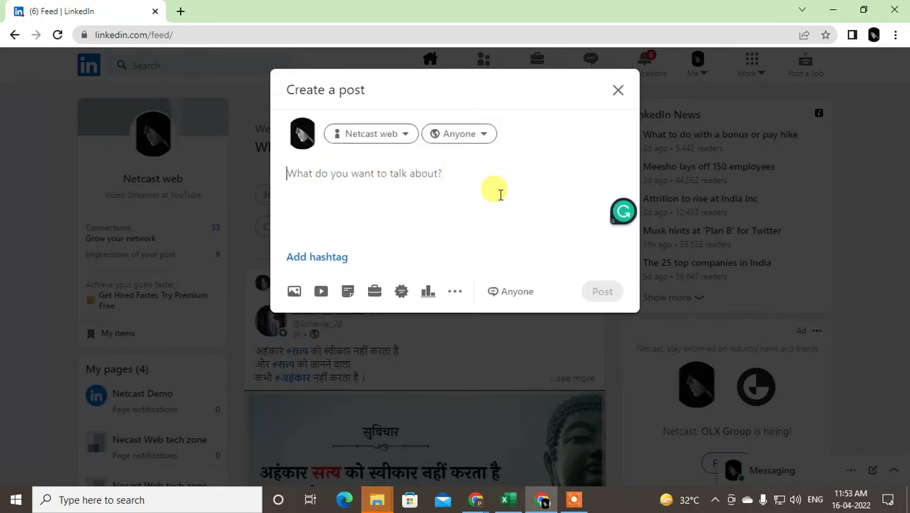
{"action": "type", "text": "kindly subscribe my channel"}
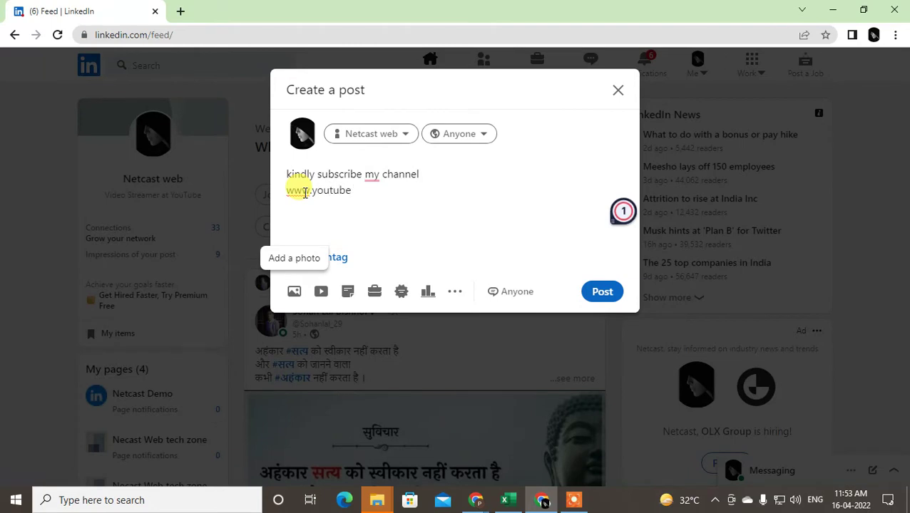
{"action": "left_click", "coordinate": [376, 216]}
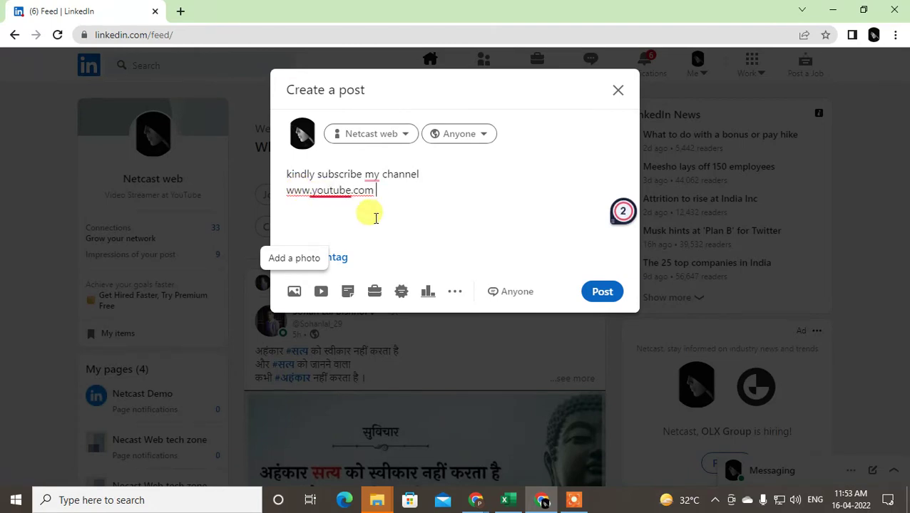
{"action": "scroll", "coordinate": [499, 235], "scroll_direction": "down", "scroll_amount": 3}
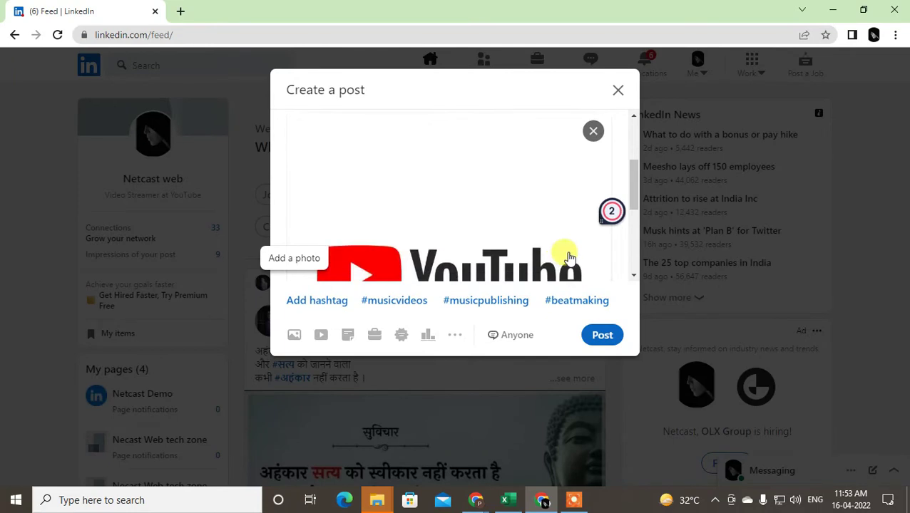
{"action": "scroll", "coordinate": [399, 230], "scroll_direction": "up", "scroll_amount": 3}
{"action": "left_click_drag", "start_coordinate": [389, 191], "coordinate": [252, 193]}
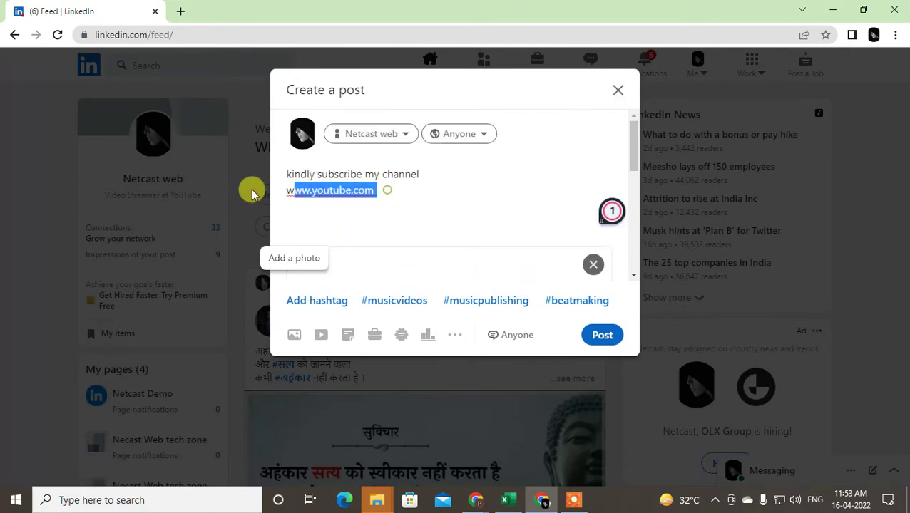
{"action": "key", "text": "BackSpace"}
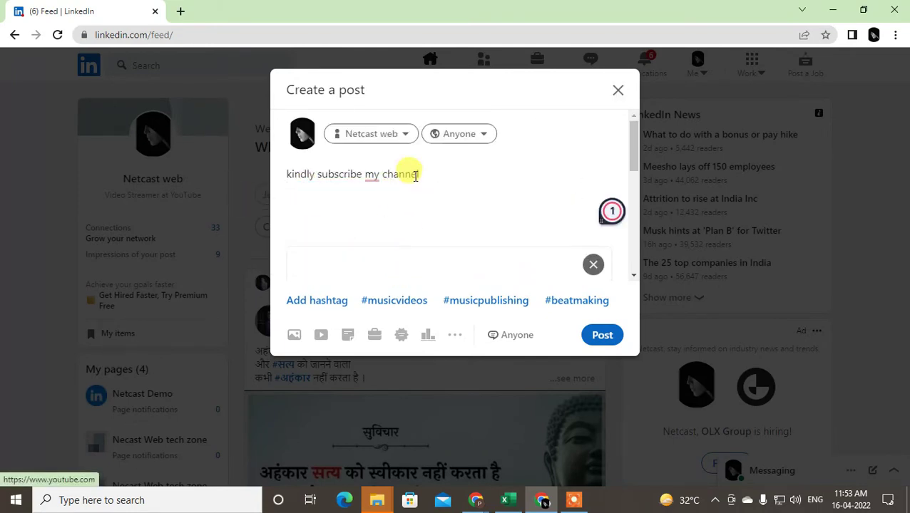
{"action": "scroll", "coordinate": [412, 266], "scroll_direction": "down", "scroll_amount": 2}
{"action": "scroll", "coordinate": [442, 243], "scroll_direction": "down", "scroll_amount": 1}
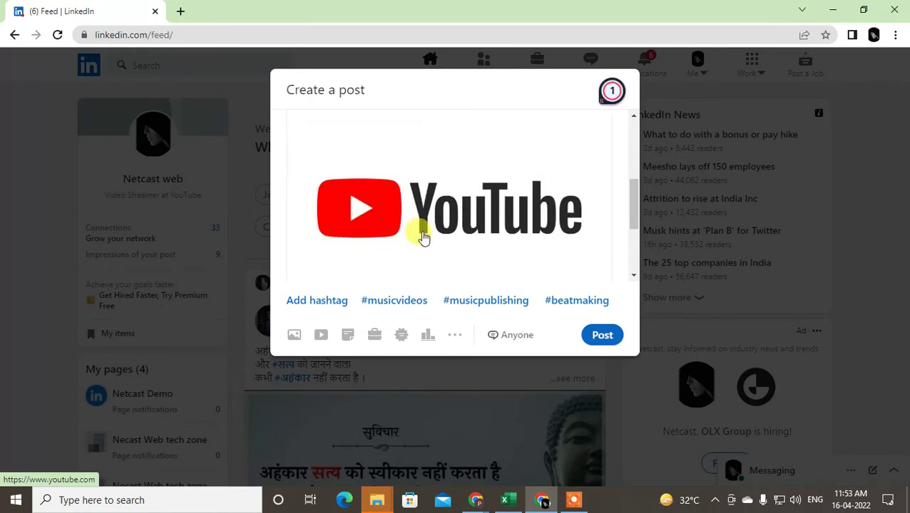
{"action": "scroll", "coordinate": [457, 240], "scroll_direction": "down", "scroll_amount": 2}
{"action": "scroll", "coordinate": [470, 243], "scroll_direction": "up", "scroll_amount": 5}
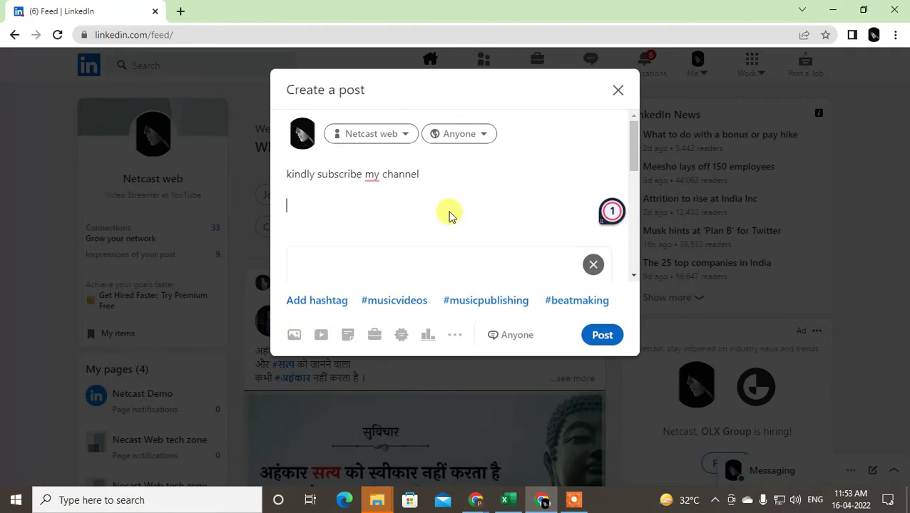
{"action": "scroll", "coordinate": [456, 206], "scroll_direction": "down", "scroll_amount": 2}
{"action": "scroll", "coordinate": [458, 206], "scroll_direction": "up", "scroll_amount": 3}
{"action": "scroll", "coordinate": [457, 205], "scroll_direction": "down", "scroll_amount": 3}
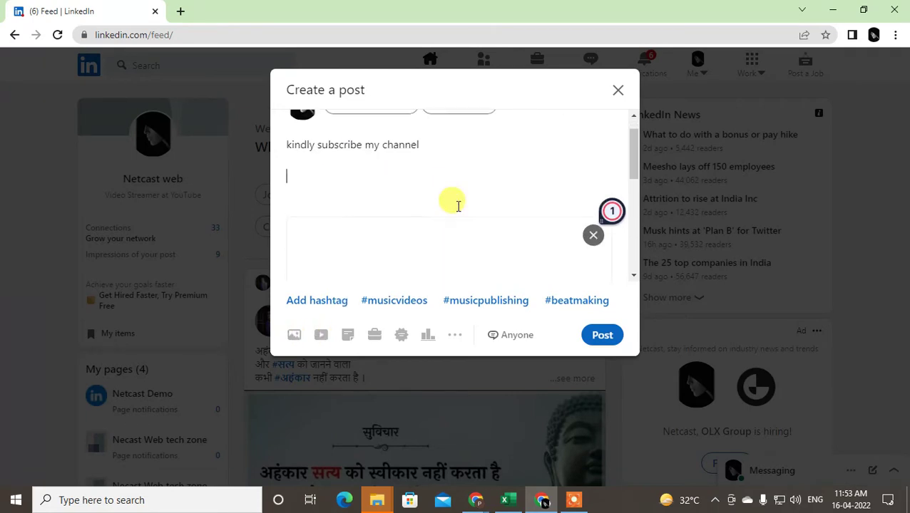
{"action": "scroll", "coordinate": [450, 204], "scroll_direction": "up", "scroll_amount": 3}
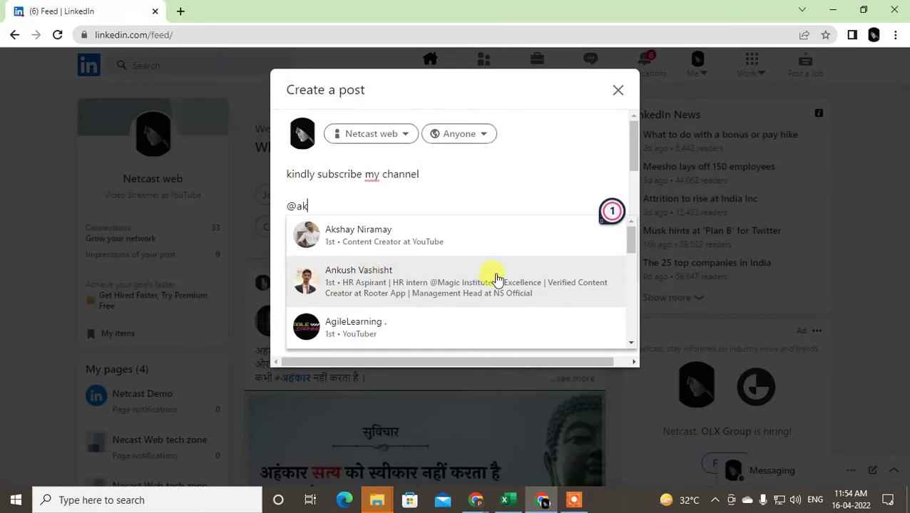
Mention a YouTuber connection and the Netcast Demo company page below the post text.
{"action": "key", "text": "BackSpace"}
{"action": "key", "text": "BackSpace"}
{"action": "type", "text": "ima"}
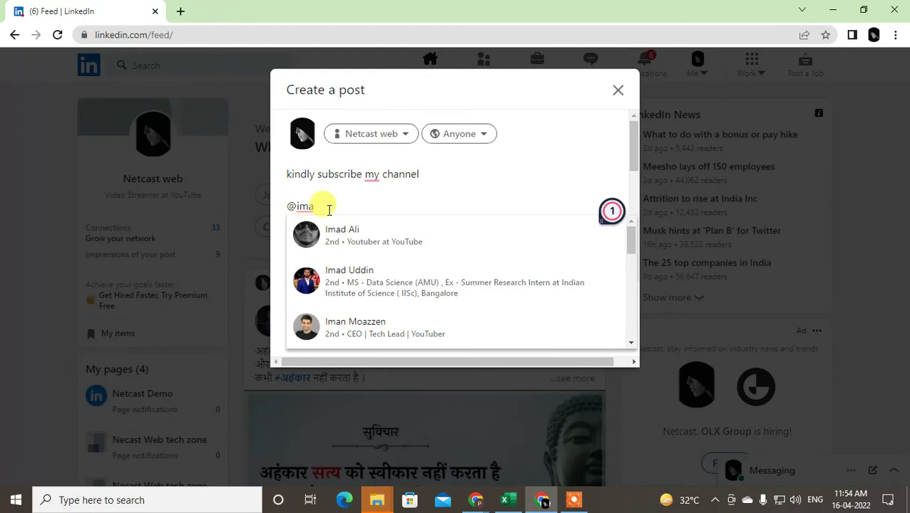
{"action": "left_click", "coordinate": [393, 246]}
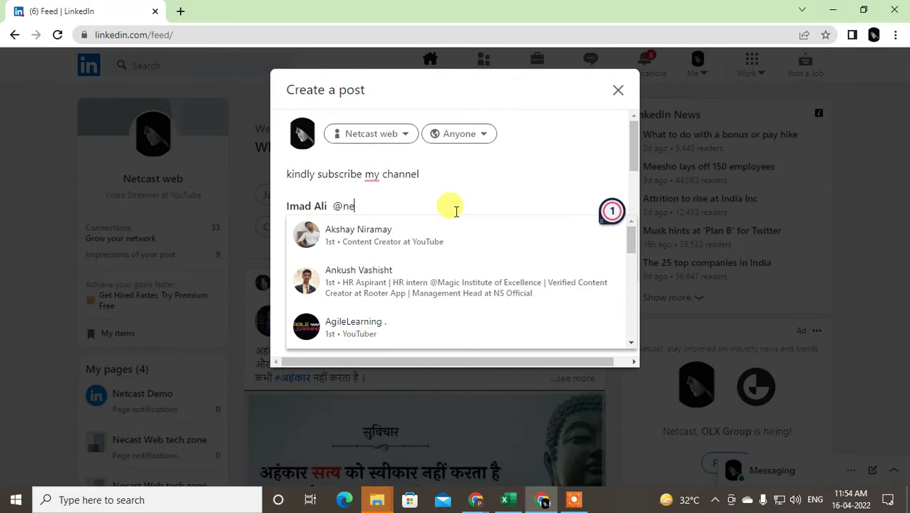
{"action": "type", "text": "tcas"}
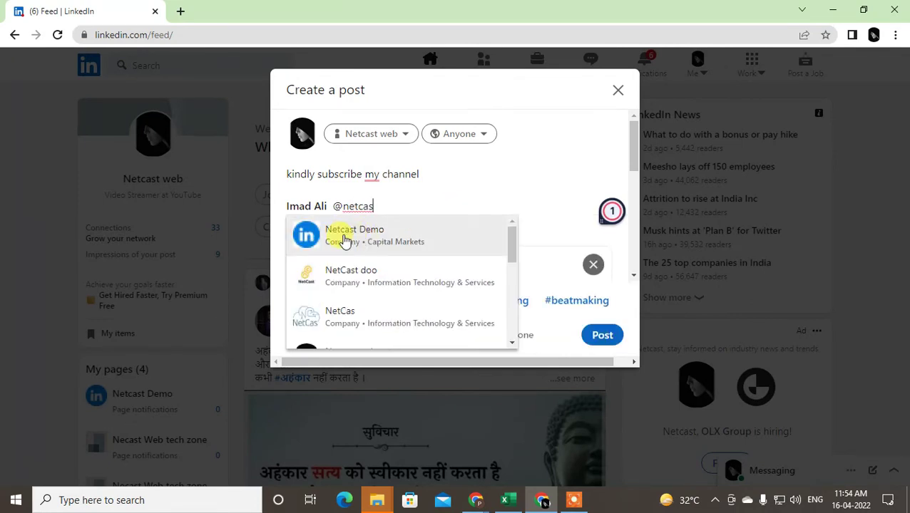
{"action": "left_click", "coordinate": [366, 245]}
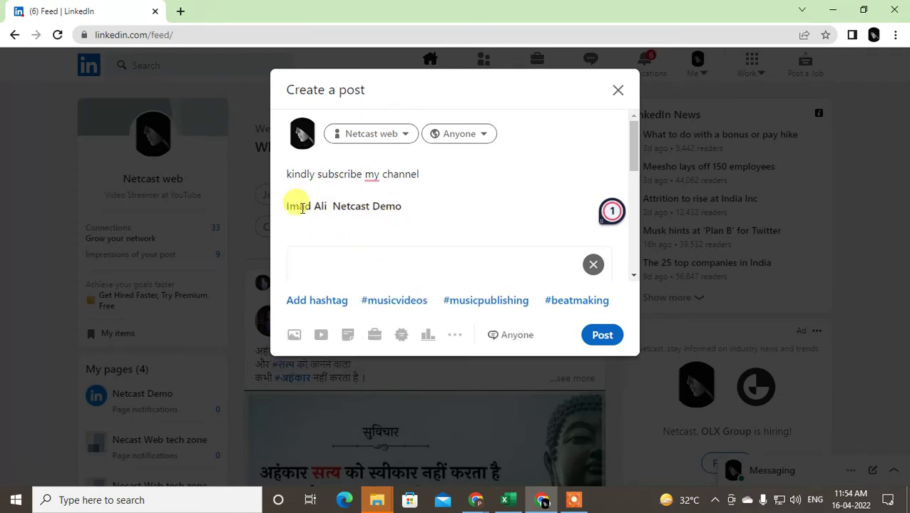
{"action": "left_click_drag", "start_coordinate": [332, 206], "coordinate": [394, 217]}
{"action": "left_click", "coordinate": [350, 196]}
{"action": "left_click", "coordinate": [418, 206]}
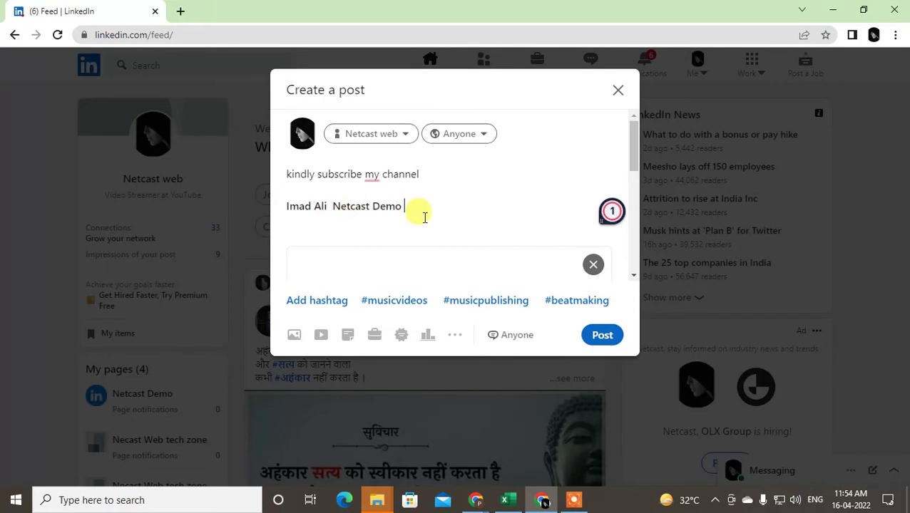
Remove the YouTube preview card, leaving the cursor on the line below the mentions.
{"action": "scroll", "coordinate": [432, 227], "scroll_direction": "down", "scroll_amount": 3}
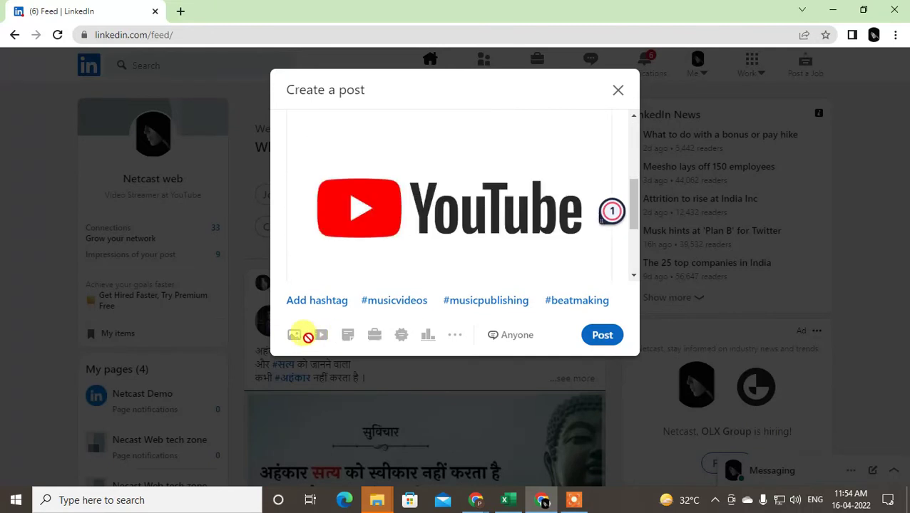
{"action": "scroll", "coordinate": [349, 182], "scroll_direction": "up", "scroll_amount": 5}
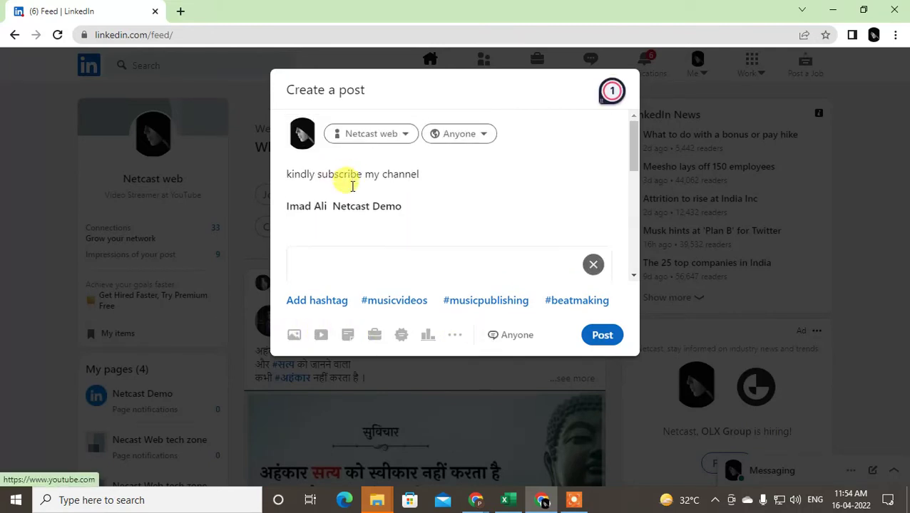
{"action": "scroll", "coordinate": [519, 245], "scroll_direction": "down", "scroll_amount": 2}
{"action": "scroll", "coordinate": [515, 246], "scroll_direction": "down", "scroll_amount": 3}
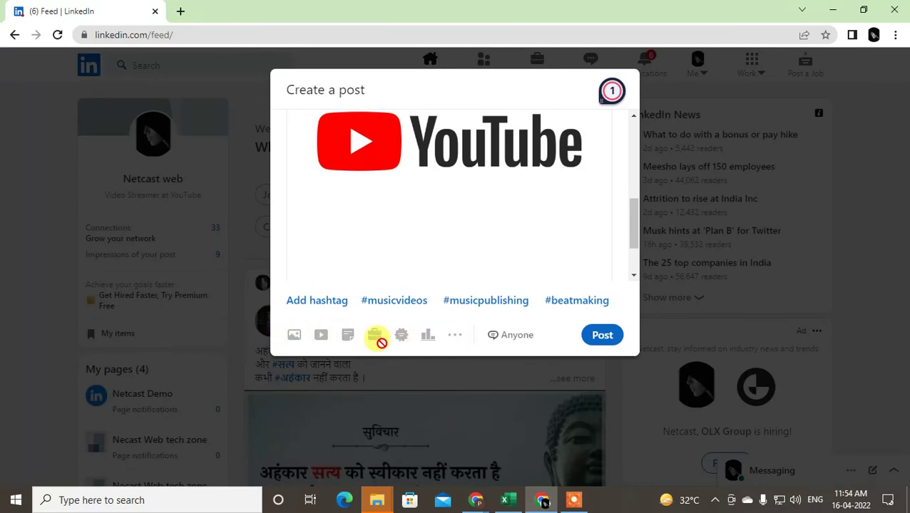
{"action": "scroll", "coordinate": [542, 275], "scroll_direction": "up", "scroll_amount": 5}
{"action": "left_click", "coordinate": [592, 265]}
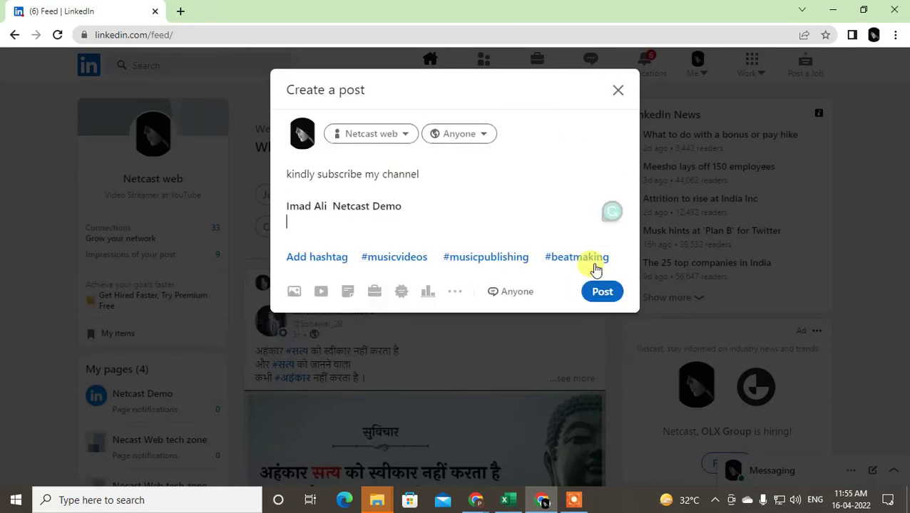
{"action": "left_click", "coordinate": [336, 230]}
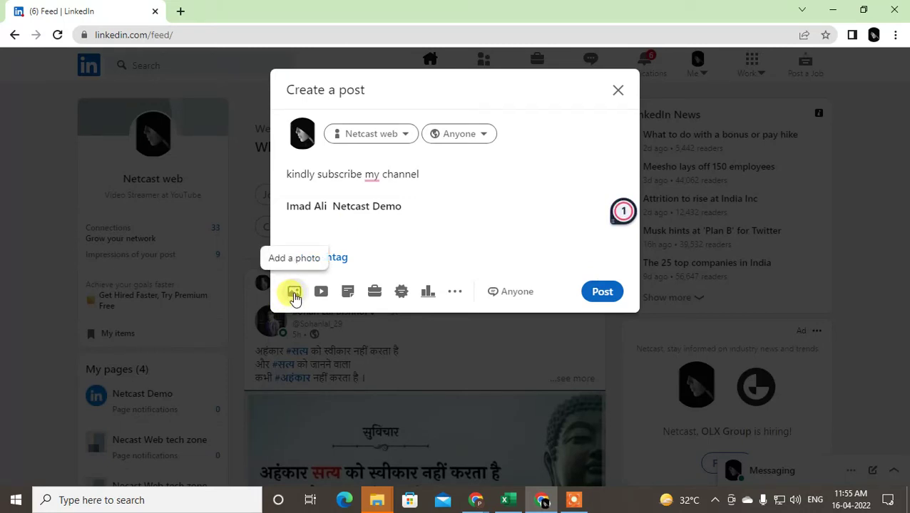
Attach the HOW TO SAVE DOC IN GOOGLE DRIVE image from the computer to the post.
{"action": "left_click", "coordinate": [294, 294]}
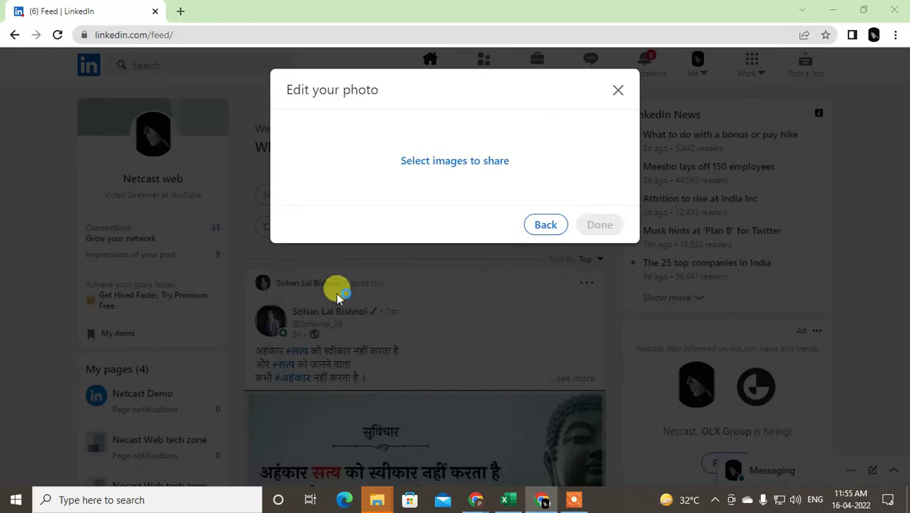
{"action": "left_click", "coordinate": [416, 166]}
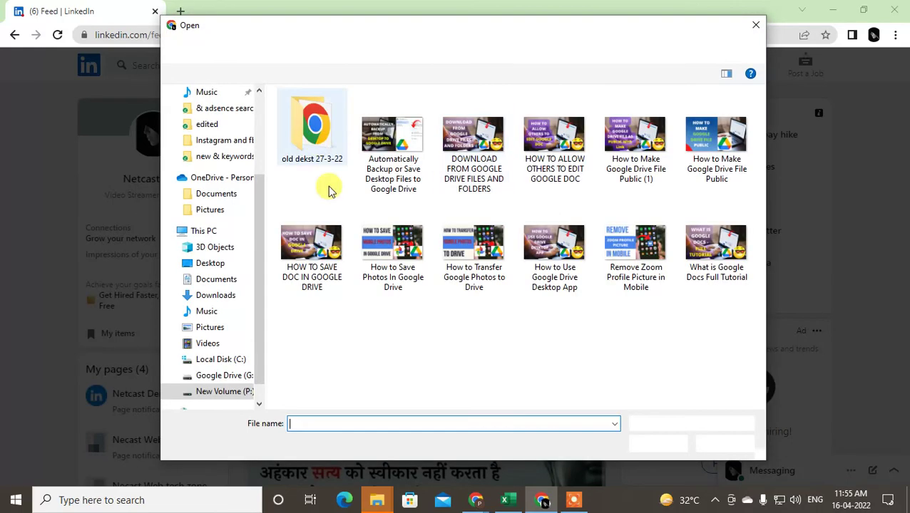
{"action": "left_click", "coordinate": [311, 249]}
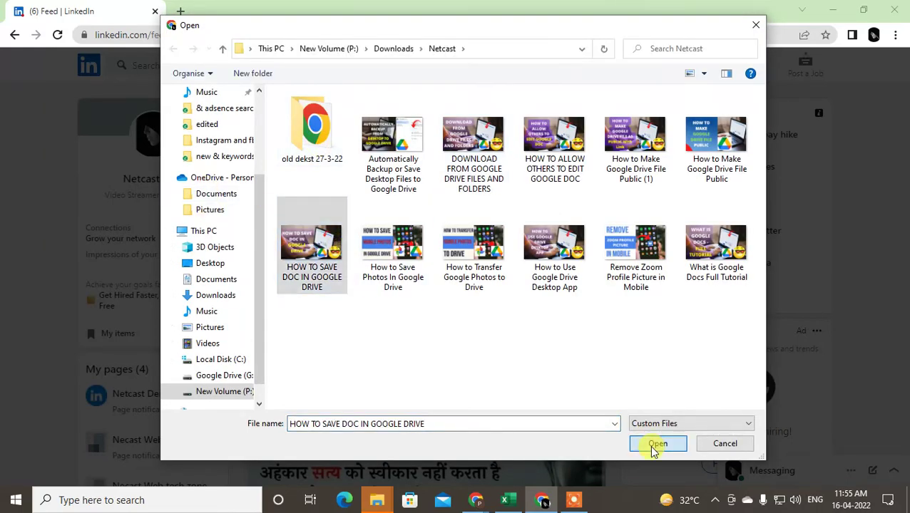
{"action": "left_click", "coordinate": [653, 443]}
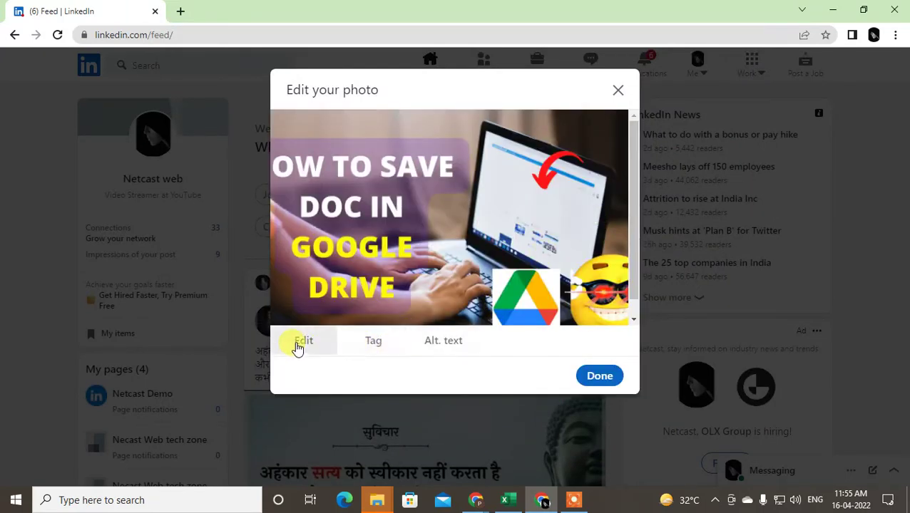
{"action": "left_click", "coordinate": [299, 343]}
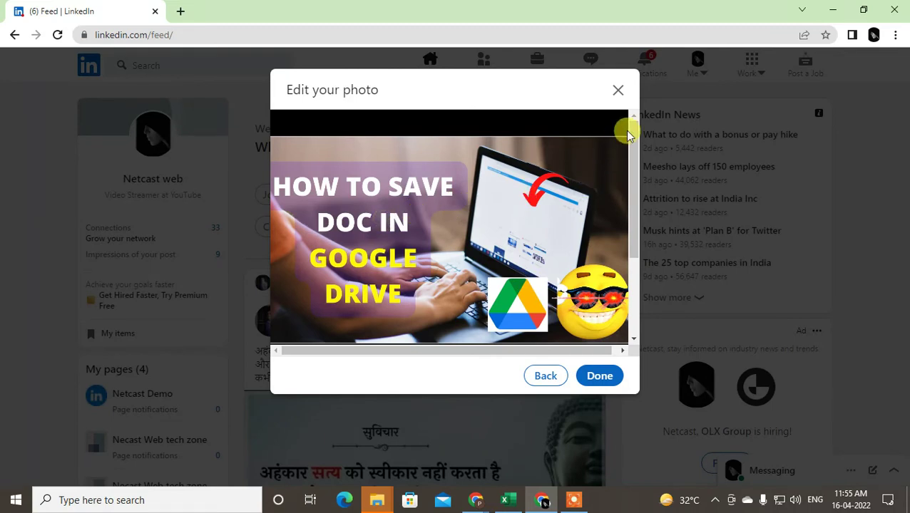
{"action": "left_click", "coordinate": [584, 383]}
{"action": "scroll", "coordinate": [465, 221], "scroll_direction": "down", "scroll_amount": 3}
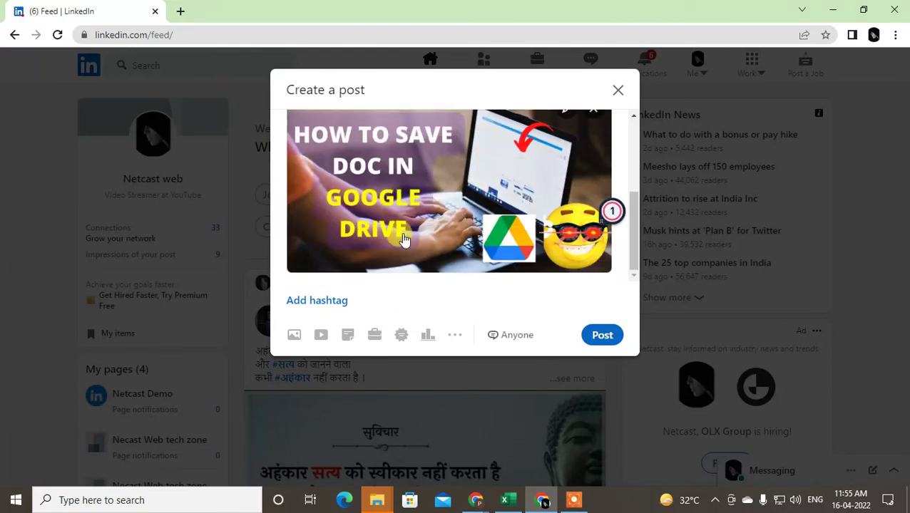
{"action": "scroll", "coordinate": [474, 249], "scroll_direction": "up", "scroll_amount": 3}
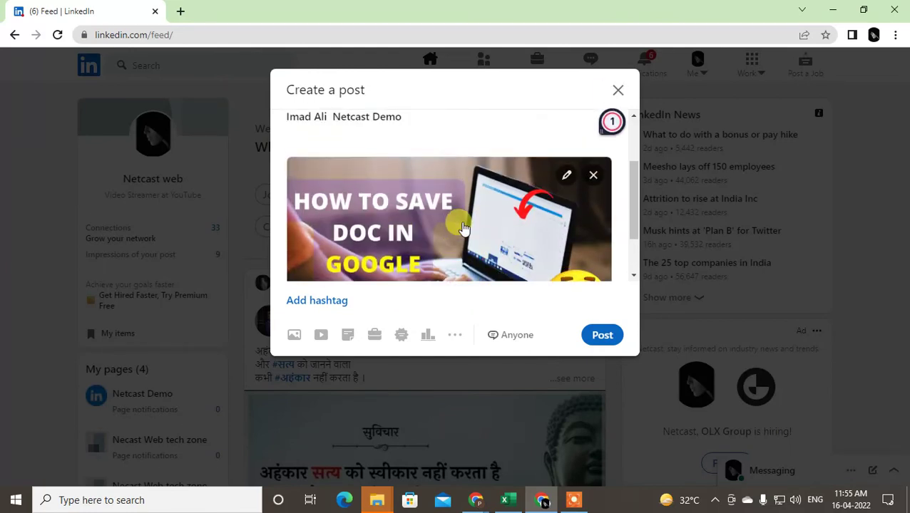
{"action": "scroll", "coordinate": [464, 228], "scroll_direction": "down", "scroll_amount": 3}
{"action": "scroll", "coordinate": [464, 223], "scroll_direction": "up", "scroll_amount": 2}
{"action": "scroll", "coordinate": [322, 200], "scroll_direction": "up", "scroll_amount": 2}
{"action": "left_click", "coordinate": [401, 209]}
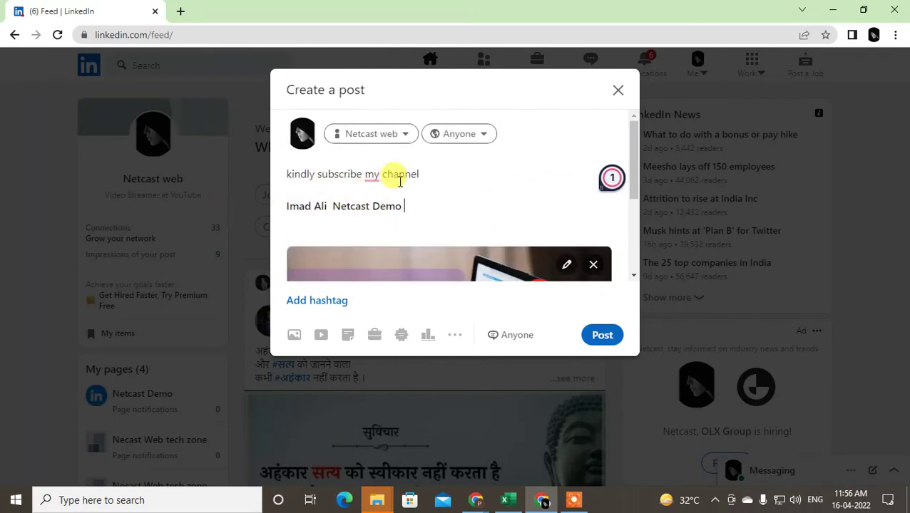
{"action": "scroll", "coordinate": [400, 189], "scroll_direction": "down", "scroll_amount": 2}
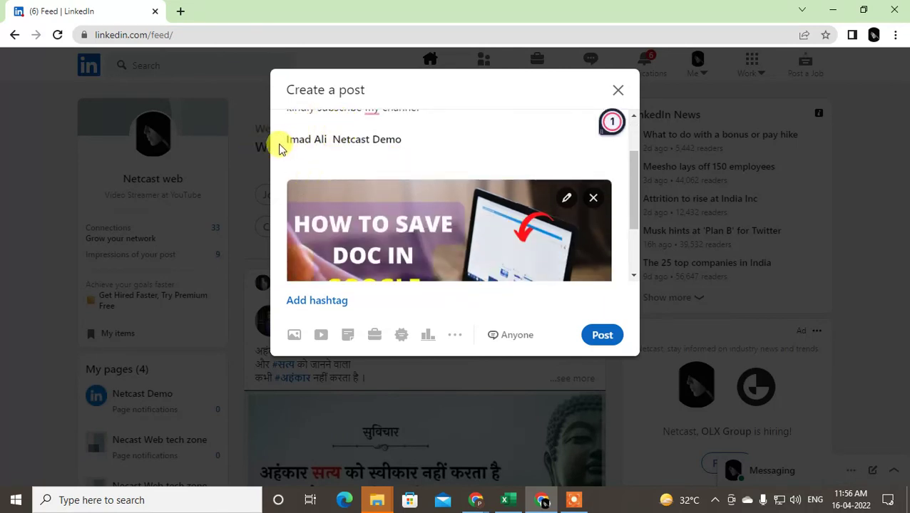
{"action": "scroll", "coordinate": [402, 181], "scroll_direction": "down", "scroll_amount": 3}
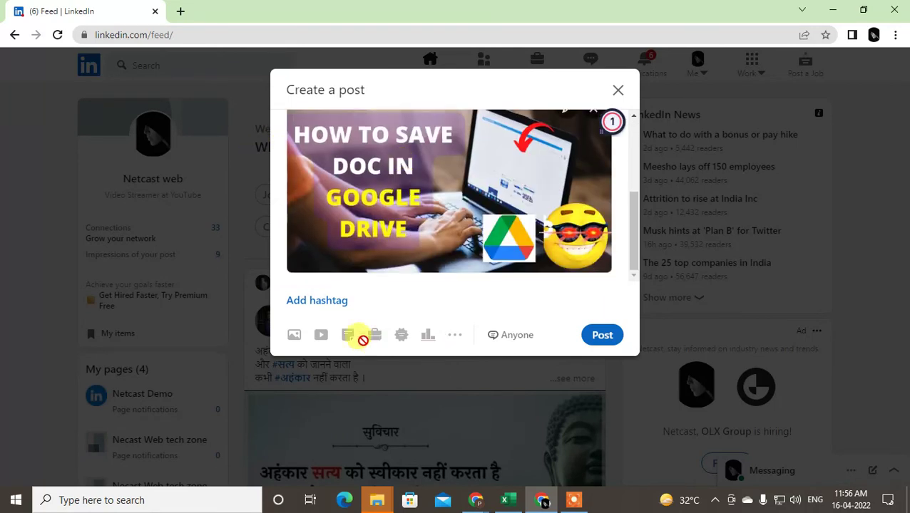
{"action": "scroll", "coordinate": [471, 203], "scroll_direction": "up", "scroll_amount": 5}
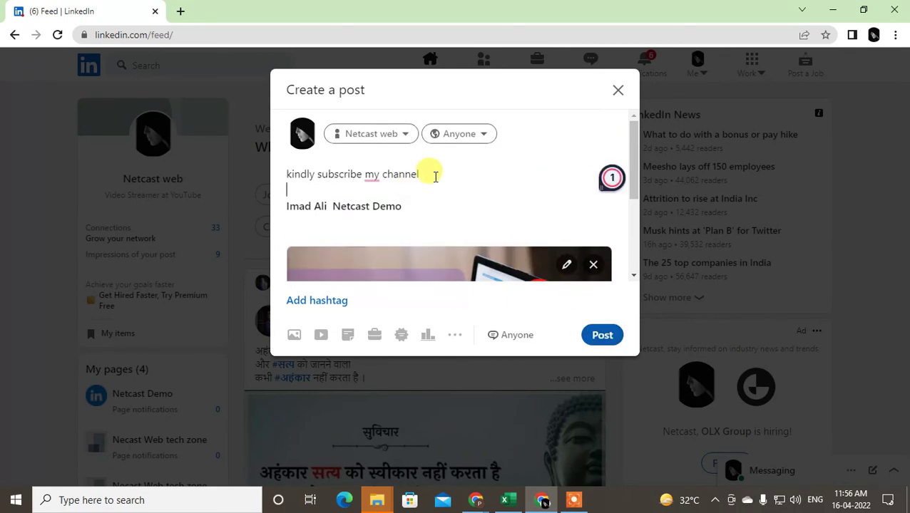
{"action": "left_click", "coordinate": [481, 137]}
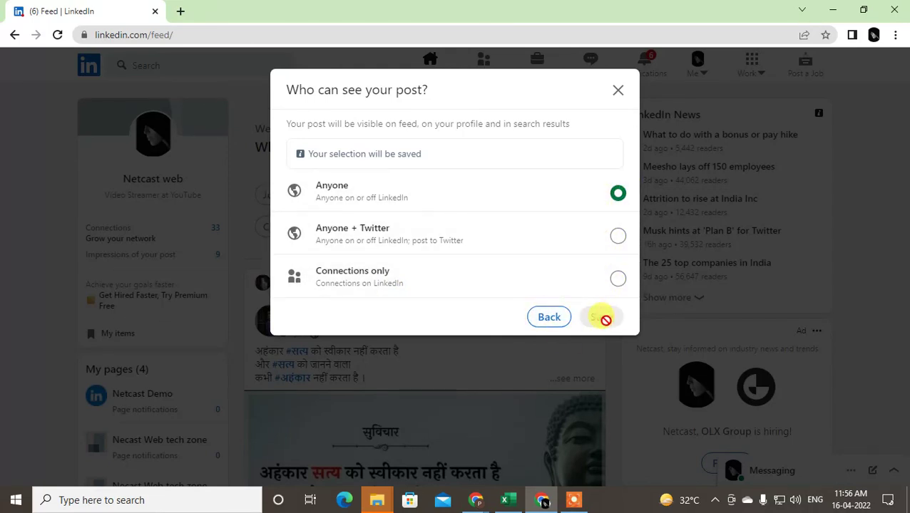
{"action": "left_click", "coordinate": [550, 318]}
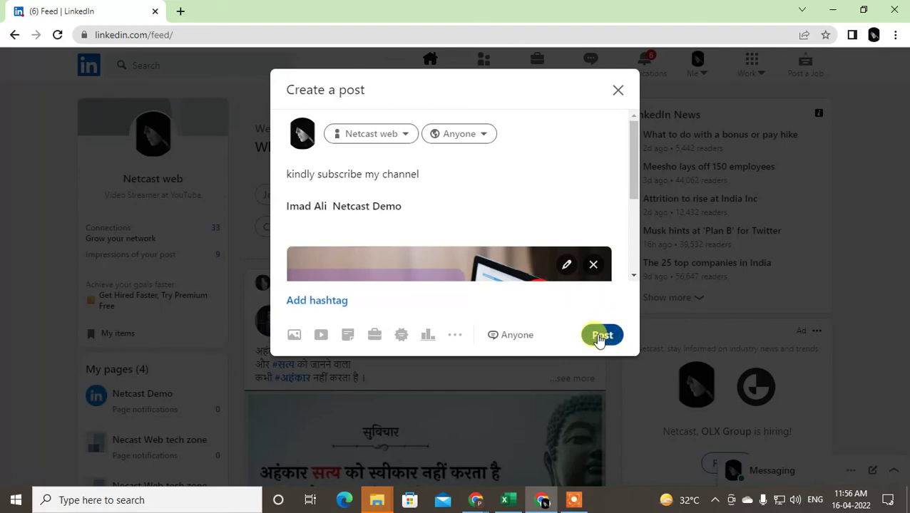
{"action": "scroll", "coordinate": [620, 178], "scroll_direction": "down", "scroll_amount": 1}
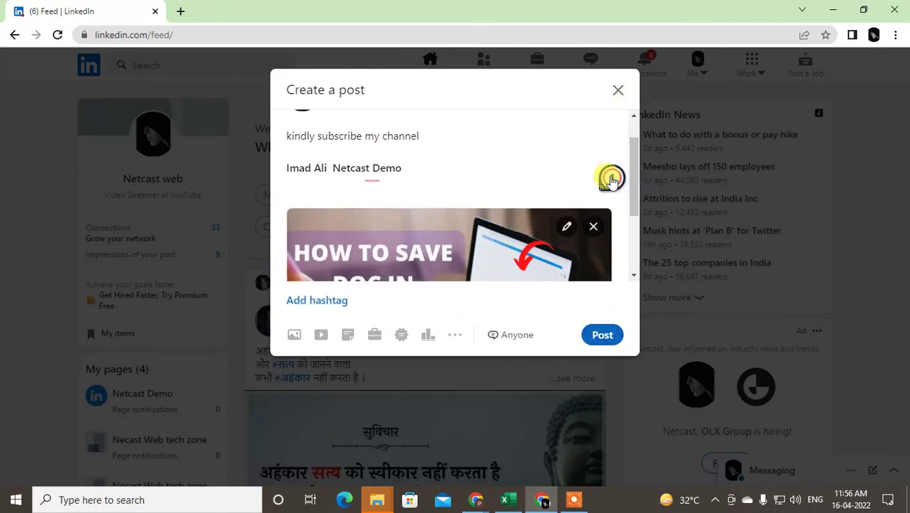